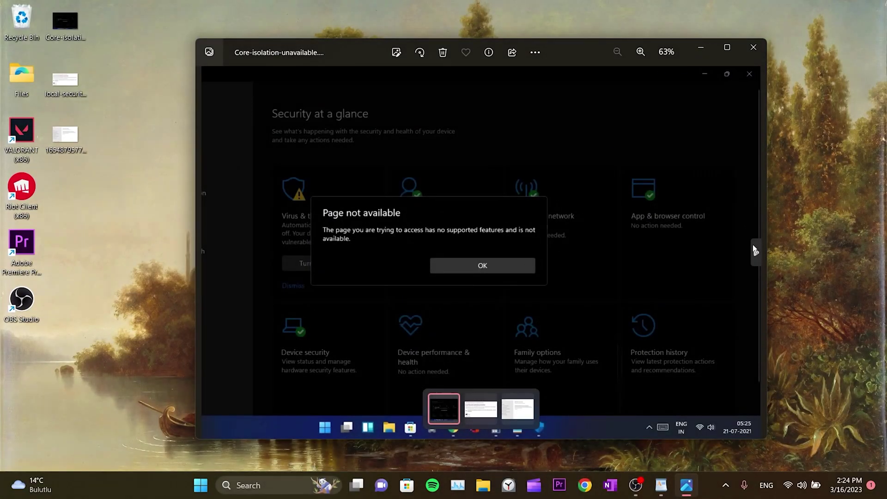
- Review the LSA protection and third Windows Security screenshots in Photos, then close the viewer
left_click(756, 252)
scroll(588, 251, "up", 3)
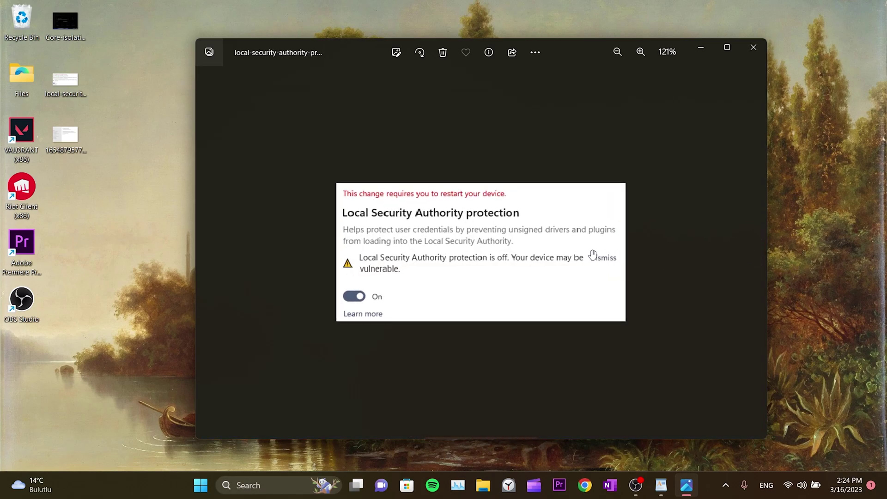
left_click(755, 254)
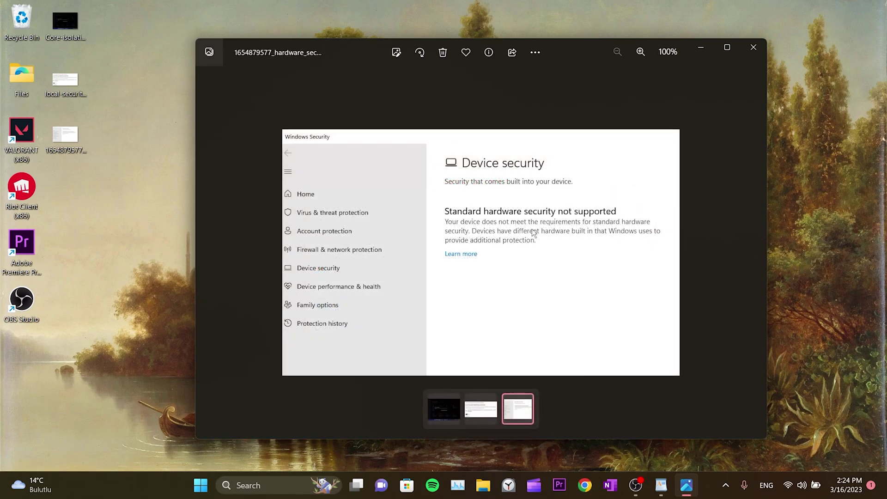
scroll(517, 228, "up", 1)
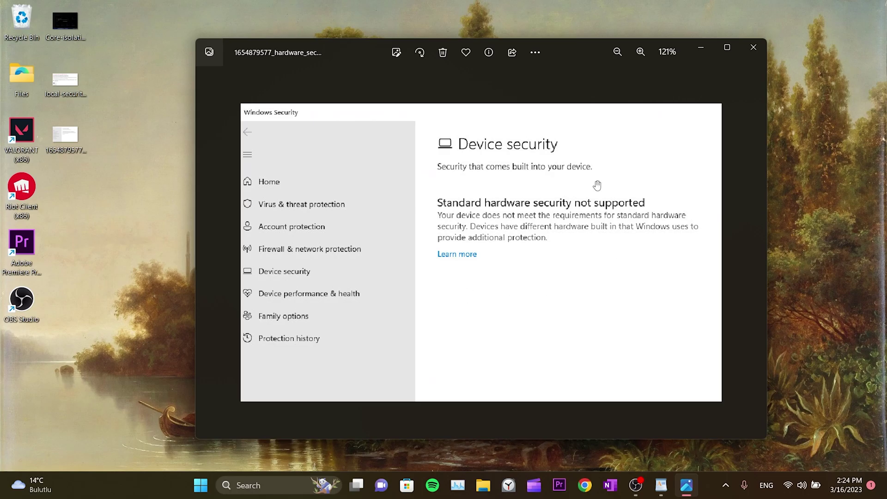
left_click(754, 47)
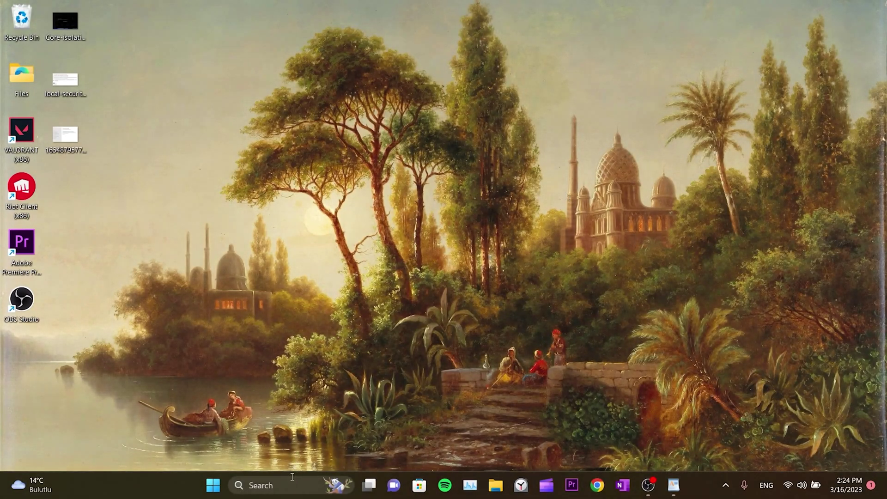
- Search for 'windows security' and open the Windows Security result's App settings page
left_click(287, 486)
type("w")
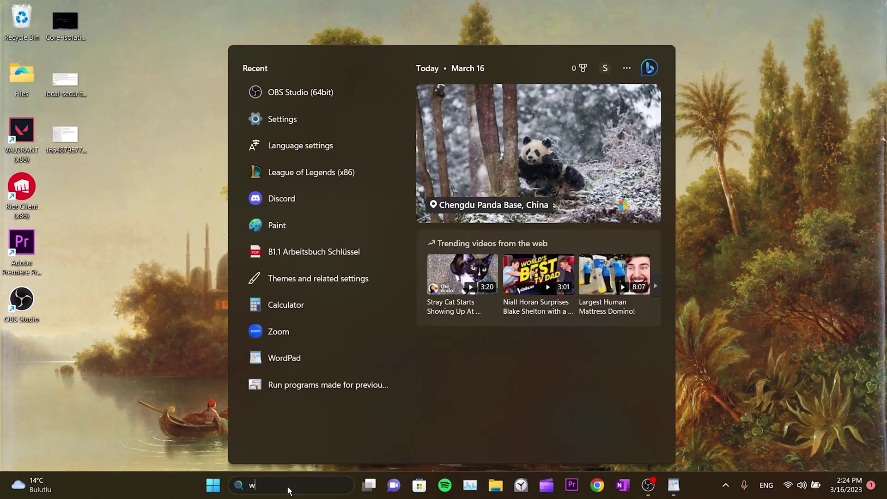
type("indows security")
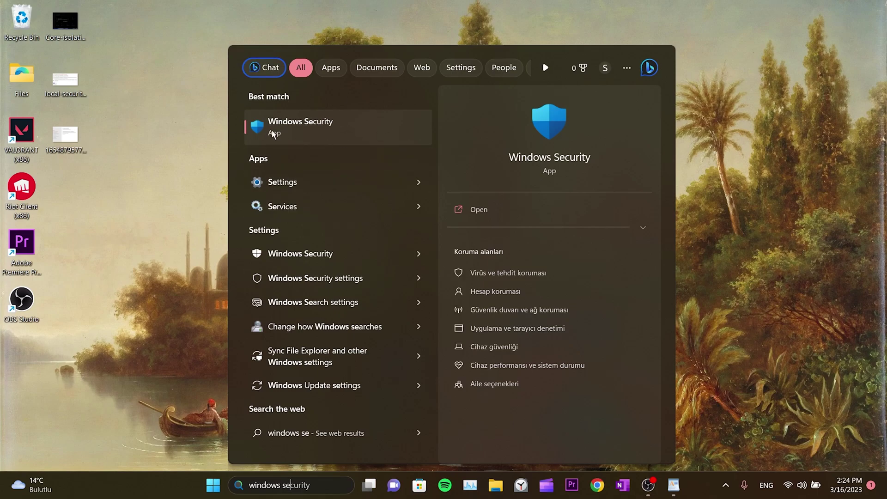
right_click(287, 129)
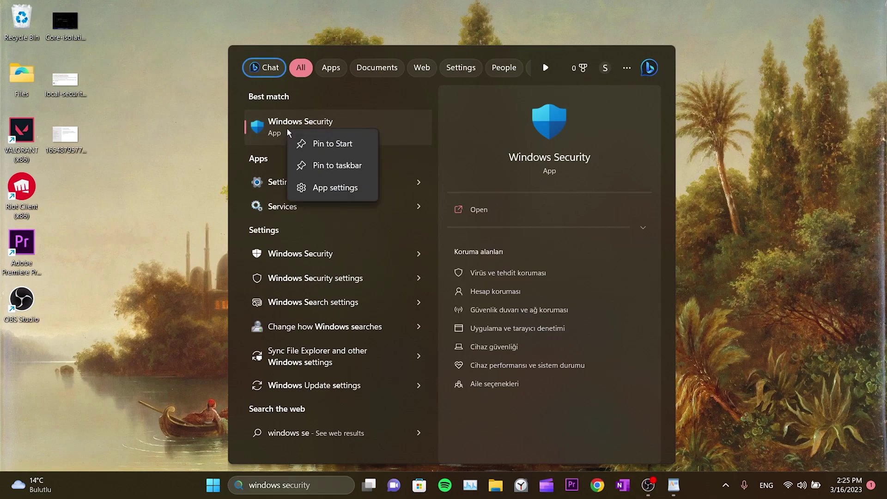
left_click(330, 188)
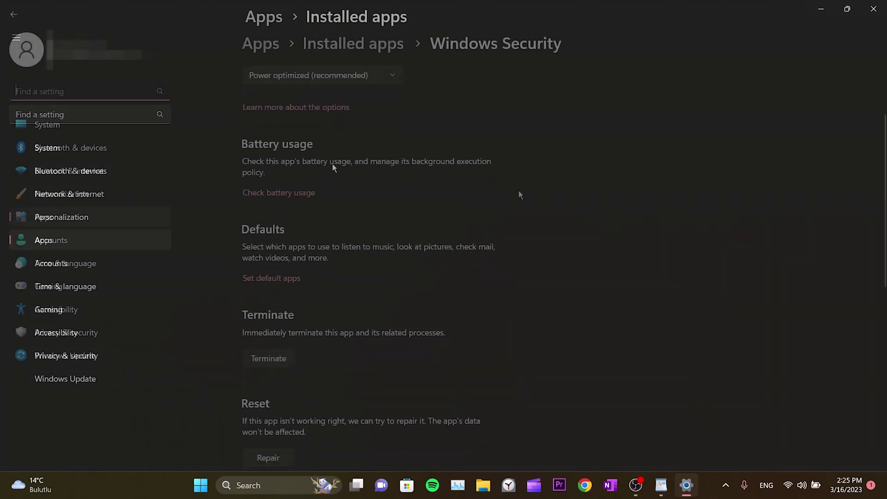
- Repair Windows Security, then reset it with confirmation, and close Settings
scroll(519, 194, "down", 4)
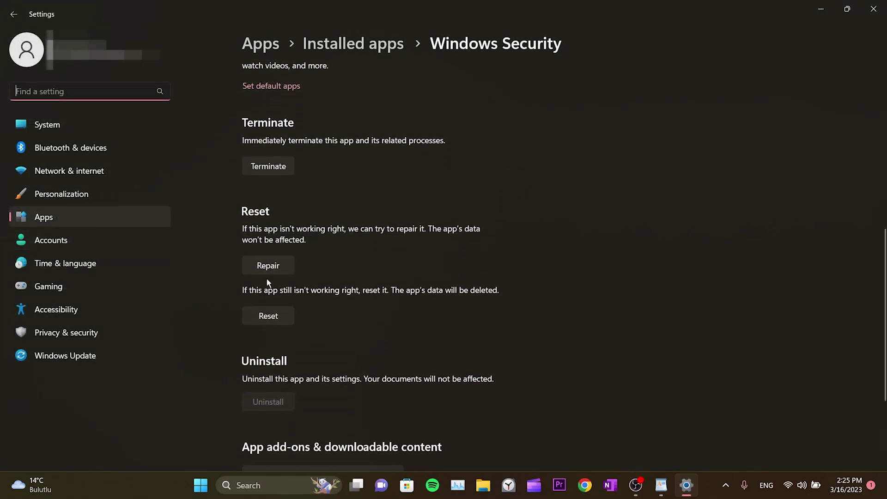
left_click(272, 266)
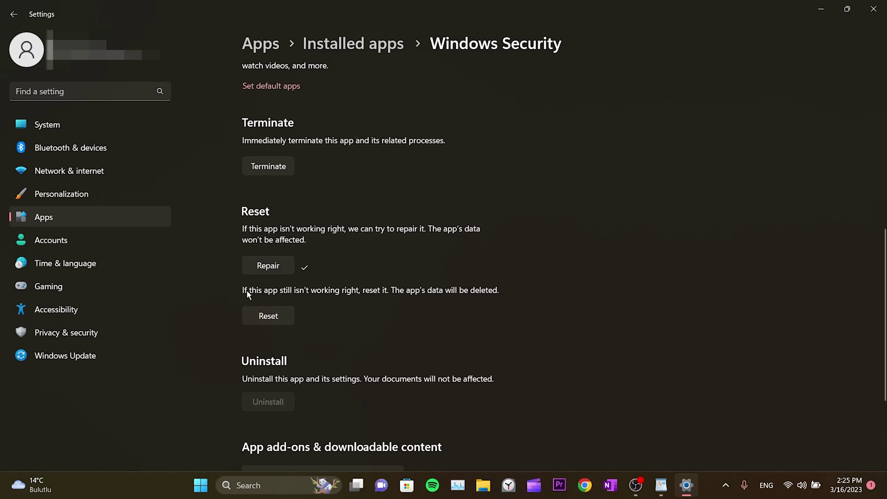
left_click(276, 315)
left_click(329, 288)
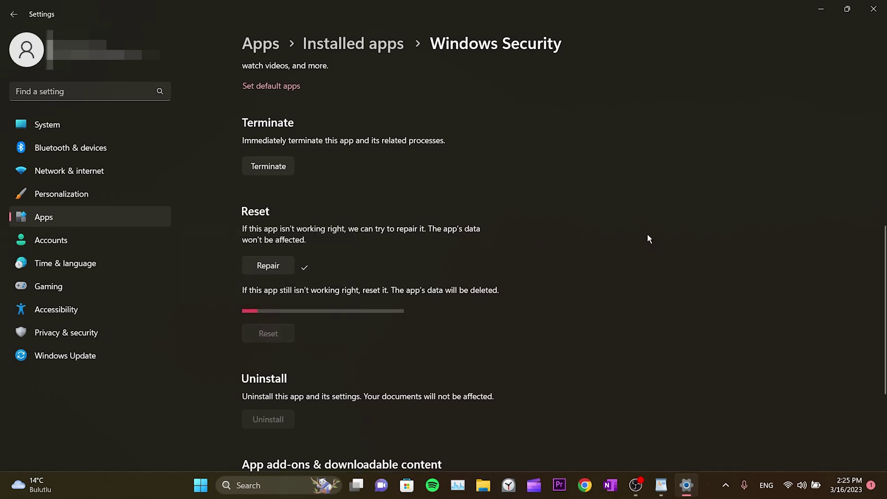
scroll(636, 225, "up", 8)
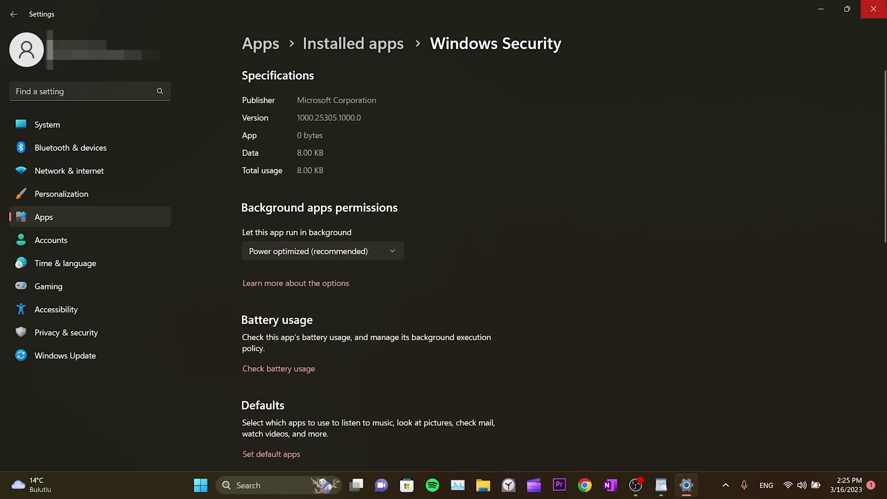
left_click(873, 9)
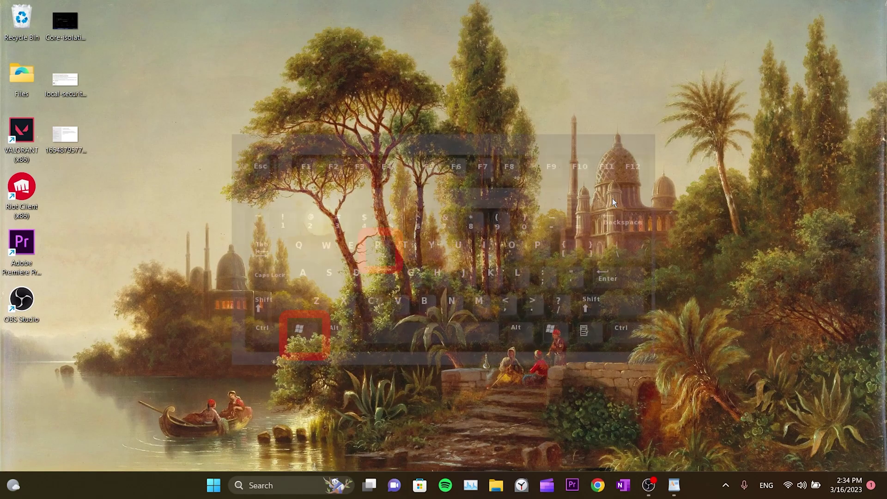
- Launch Registry Editor by running 'regedit' from the Run dialog
key("super+r")
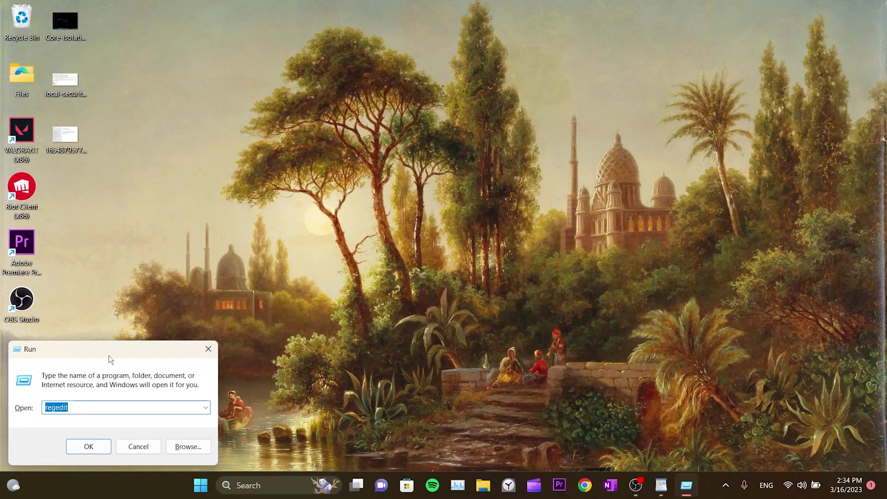
left_click_drag(109, 358, 502, 215)
left_click(473, 264)
left_click_drag(473, 264, 435, 265)
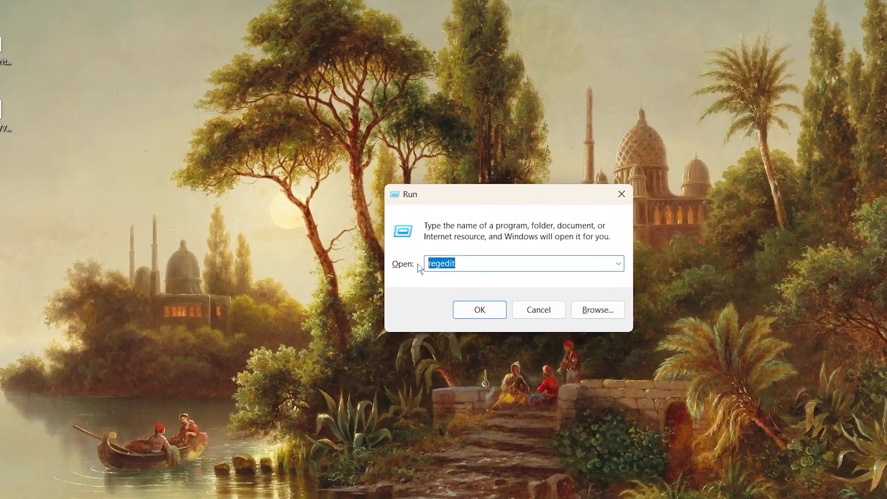
type("regedit")
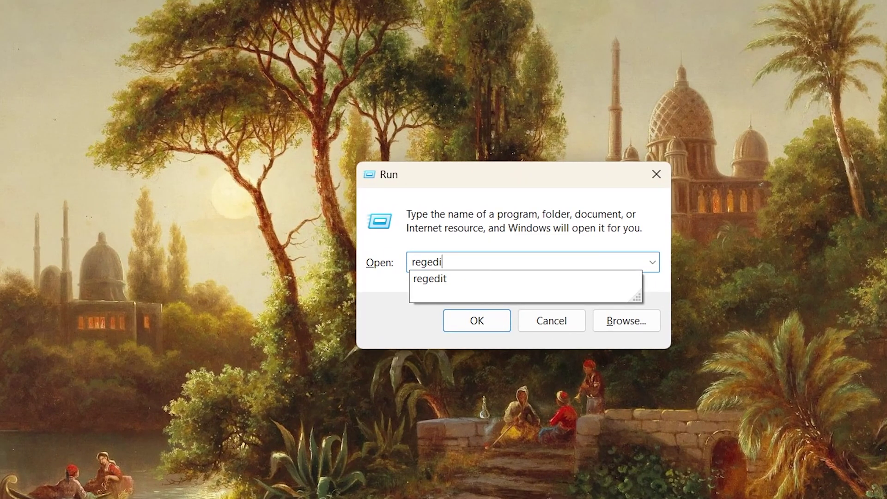
left_click(464, 318)
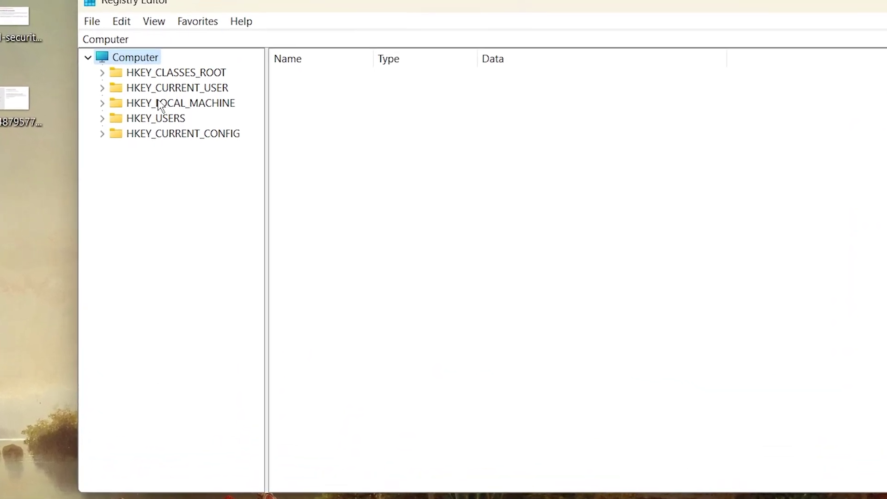
- Expand HKEY_LOCAL_MACHINE > SYSTEM > CurrentControlSet > Control and select the Lsa key
left_click(160, 104)
double_click(170, 104)
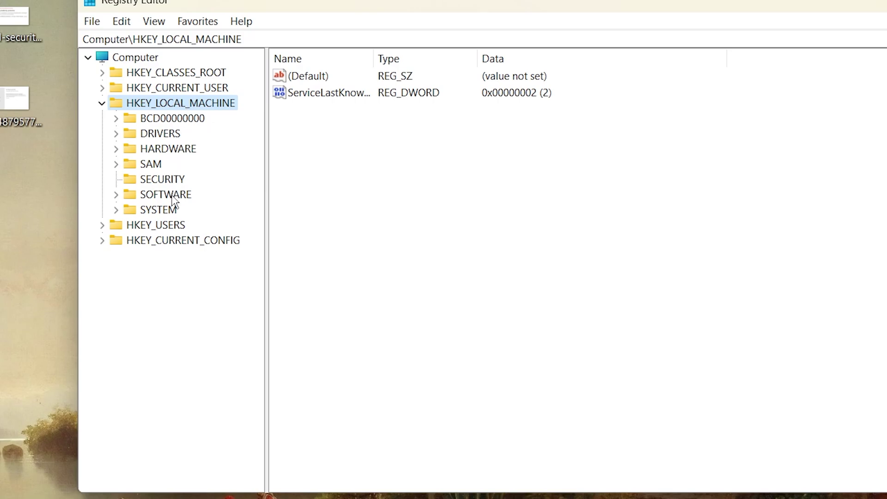
double_click(171, 212)
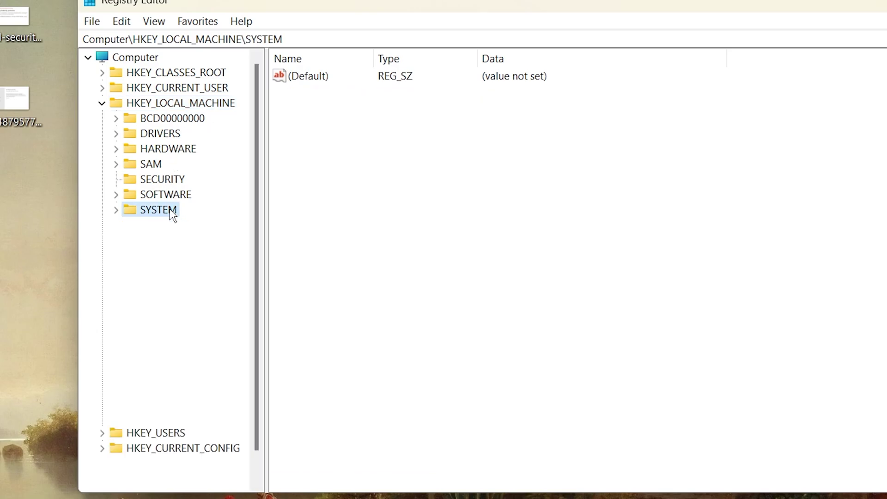
left_click(180, 257)
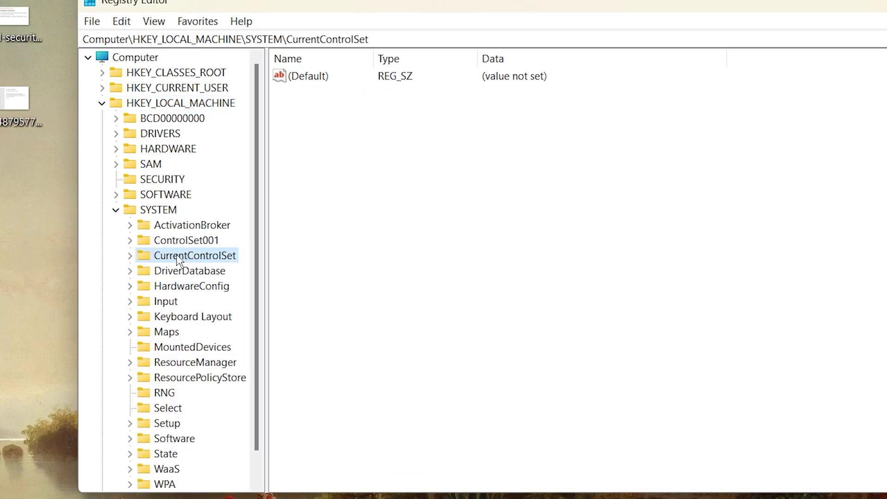
double_click(203, 257)
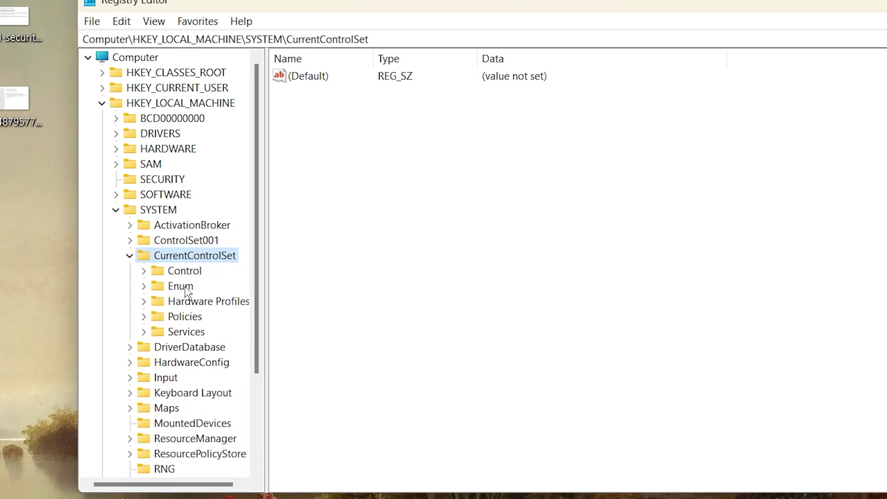
left_click(183, 272)
double_click(183, 272)
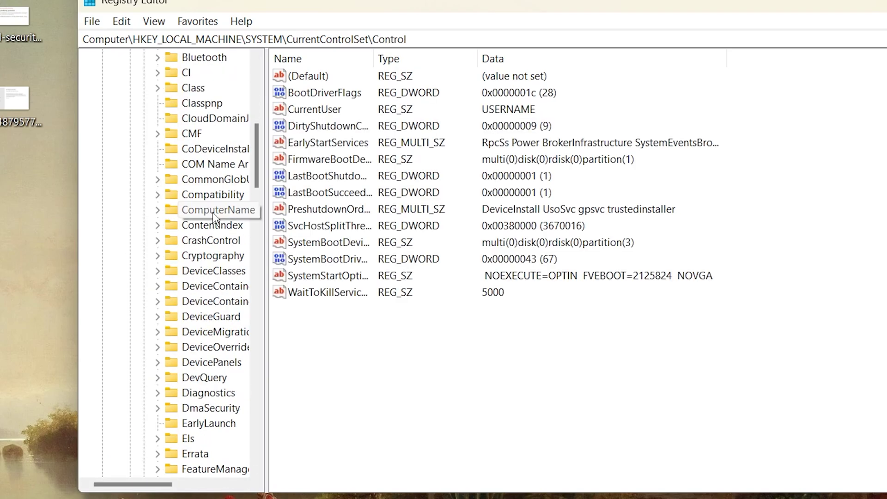
scroll(213, 212, "down", 10)
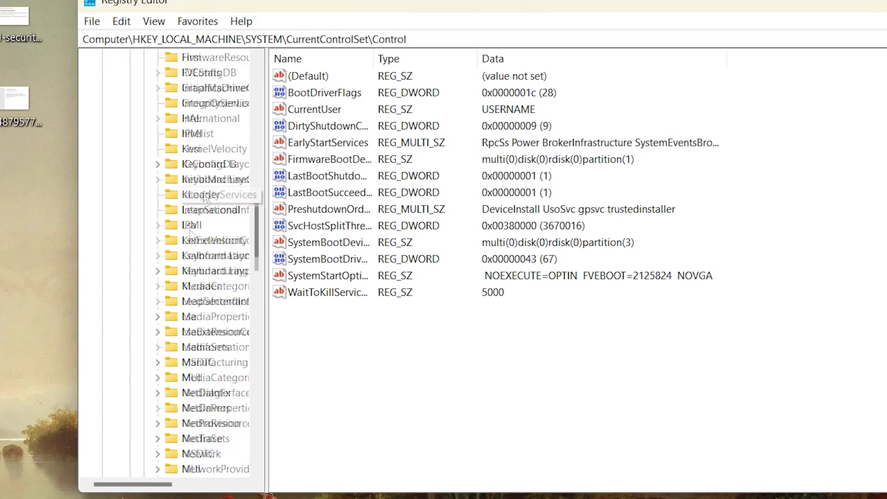
left_click(187, 225)
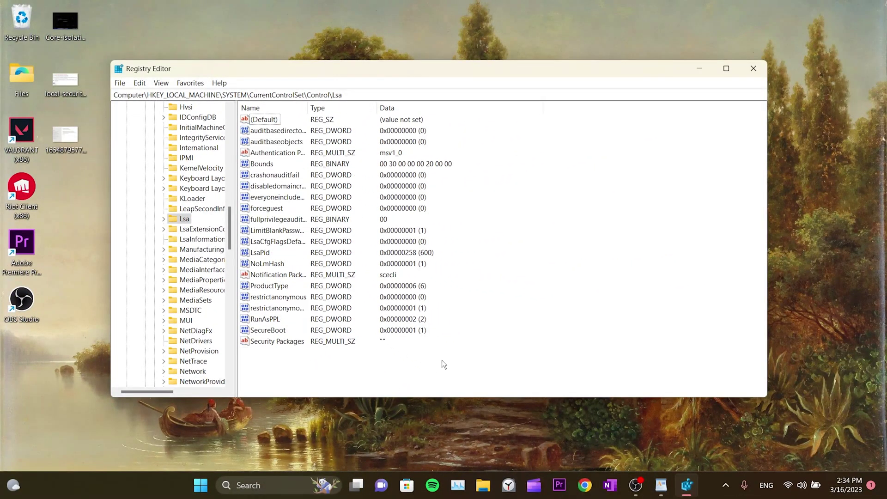
- Open the RunAsPPL value and confirm it unchanged at 2
left_click(256, 319)
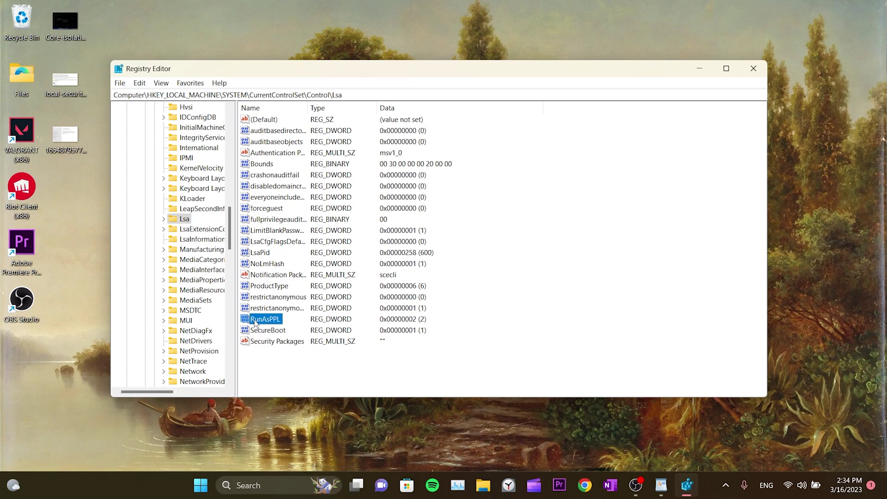
double_click(257, 320)
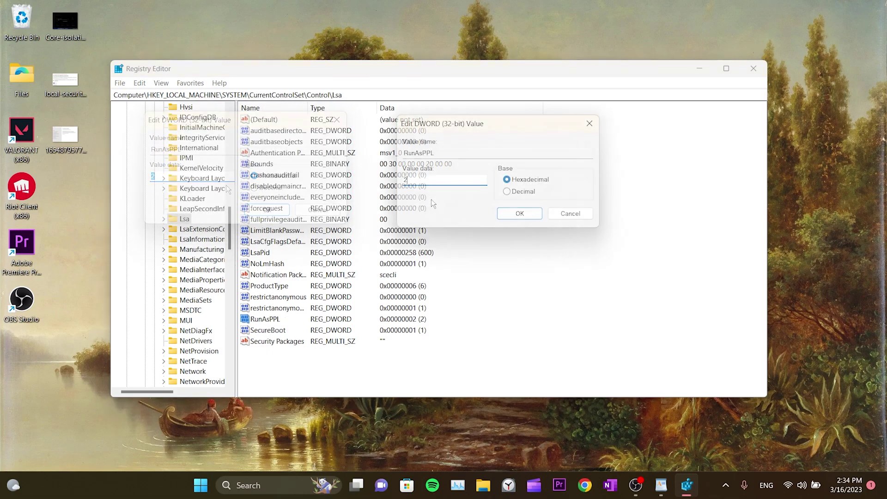
left_click(506, 213)
left_click(308, 360)
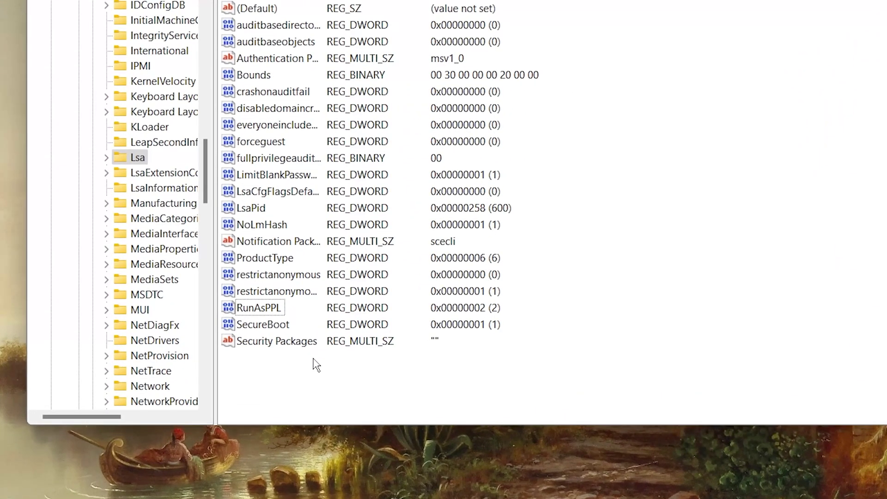
- Add a new DWORD (32-bit) value under Lsa and start naming it RunAsPPLB
right_click(315, 365)
mouse_move(347, 376)
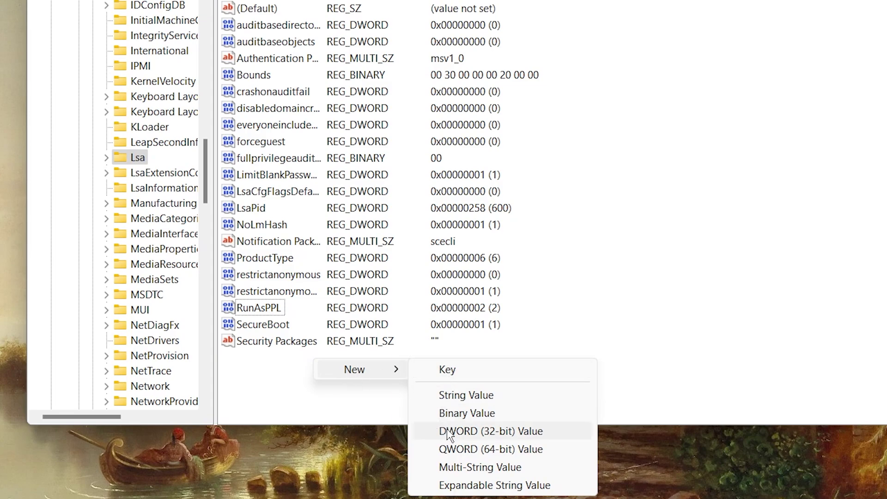
left_click(487, 434)
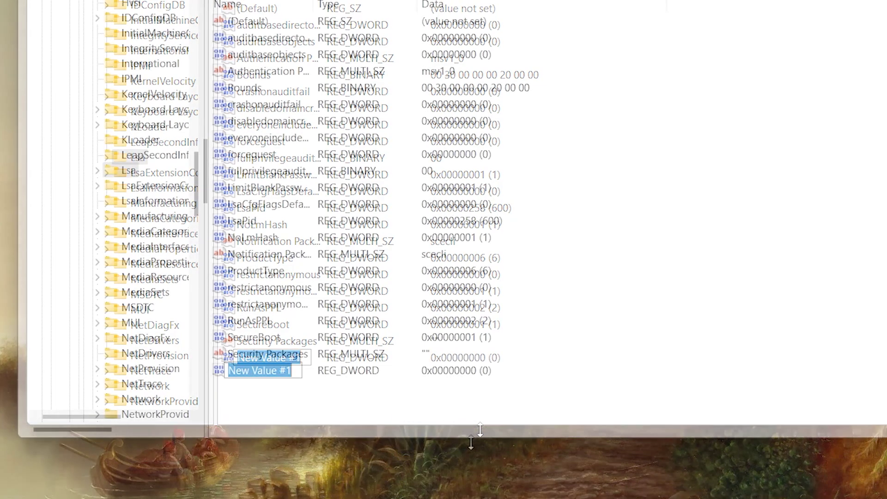
type("Ru")
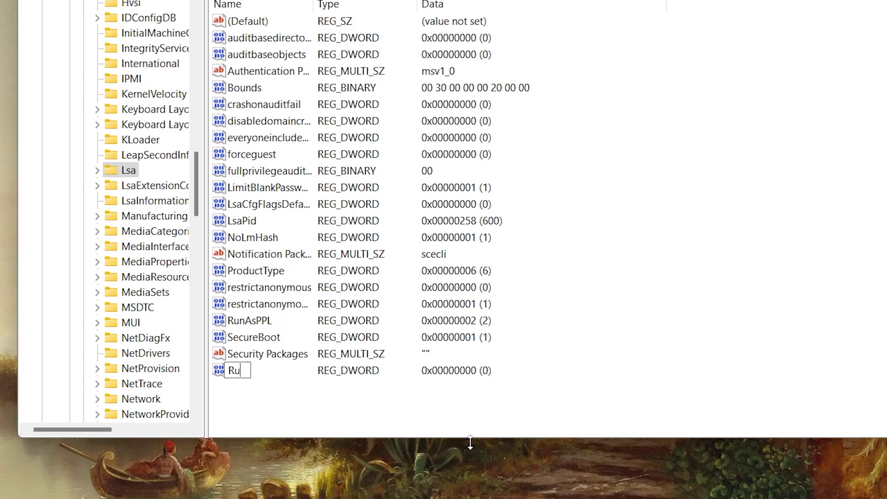
type("nAsPPLBoot")
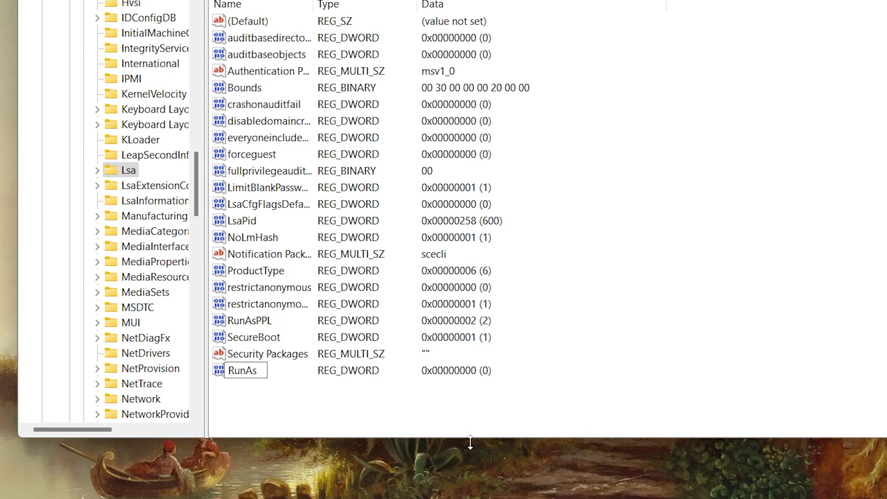
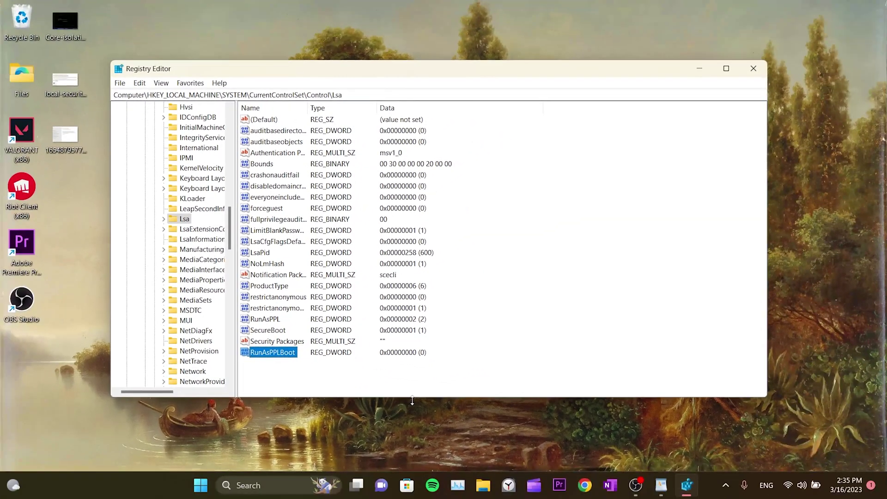
- Change the RunAsPPLBoot DWORD under the Lsa key to 2
double_click(273, 352)
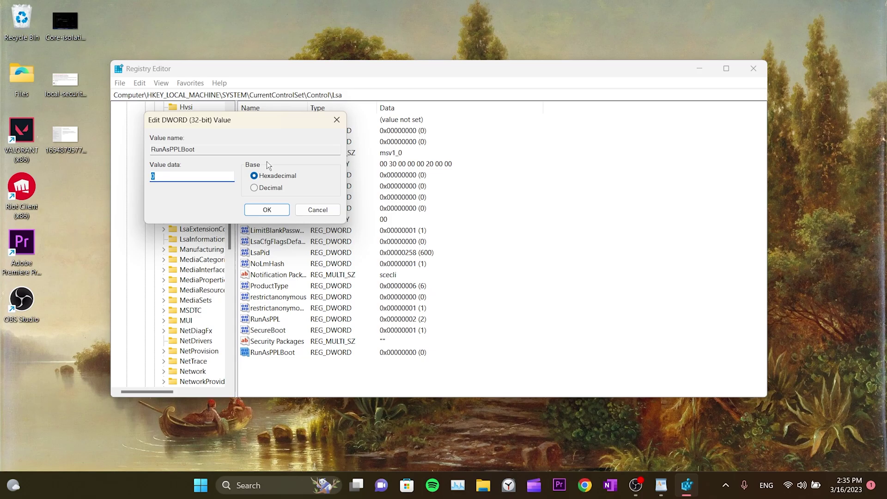
type("2")
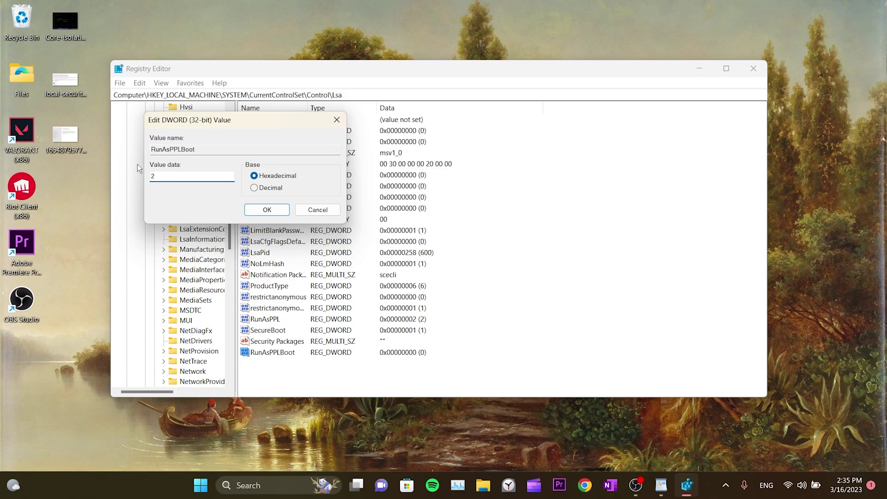
left_click(259, 210)
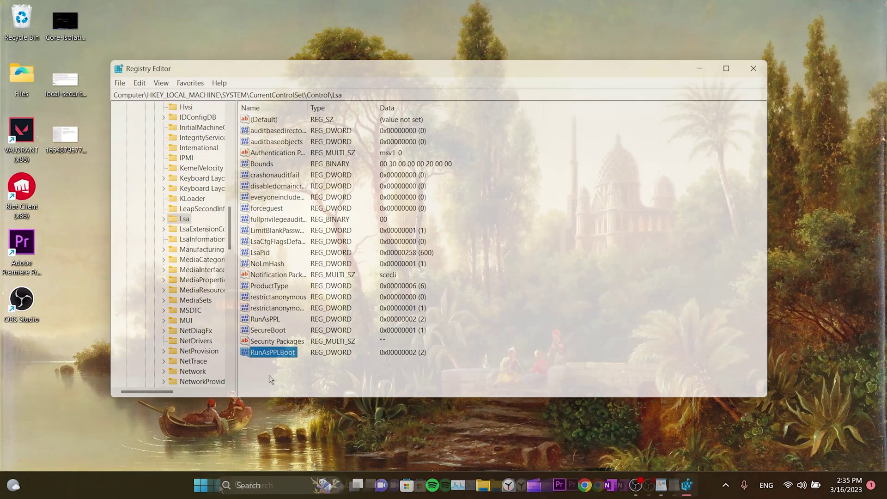
left_click(215, 485)
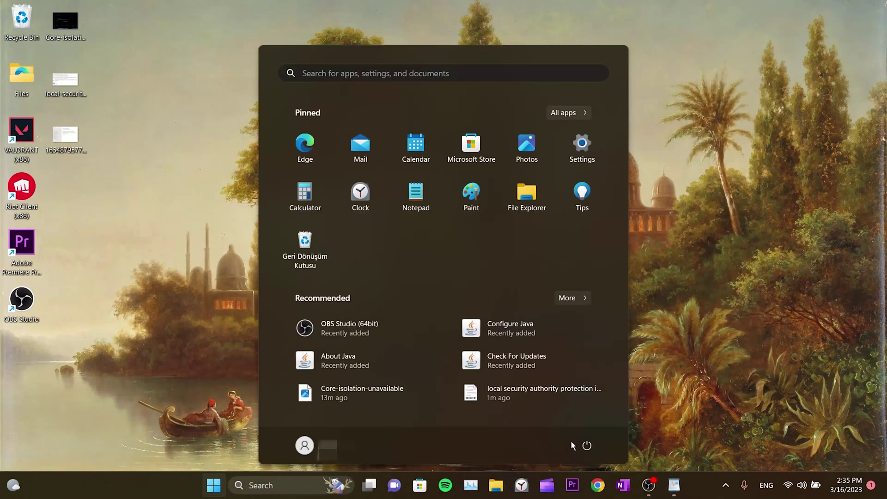
- Dismiss the Start menu's power options and return to the desktop without restarting
left_click(587, 445)
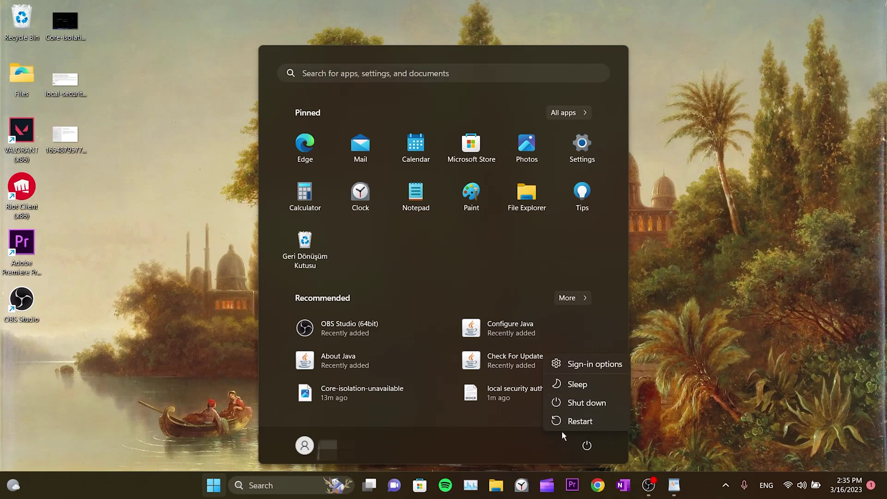
left_click(687, 381)
left_click(686, 378)
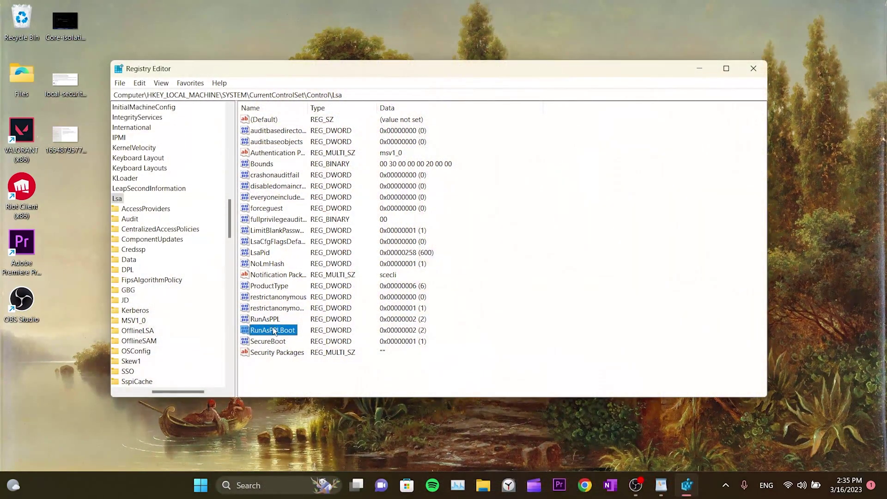
- Change the RunAsPPLBoot value under Lsa to 1
double_click(275, 331)
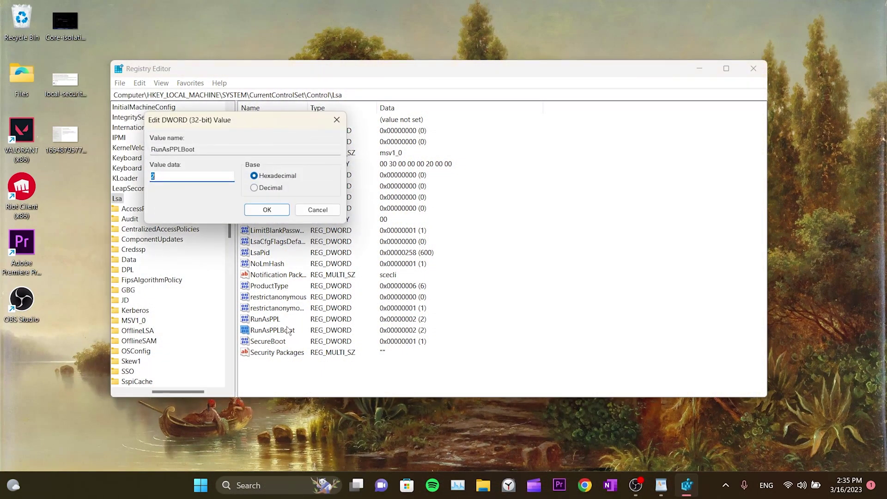
type("1")
left_click_drag(157, 176, 146, 176)
left_click(266, 209)
- Set RunAsPPL to 1 and close Registry Editor
double_click(264, 319)
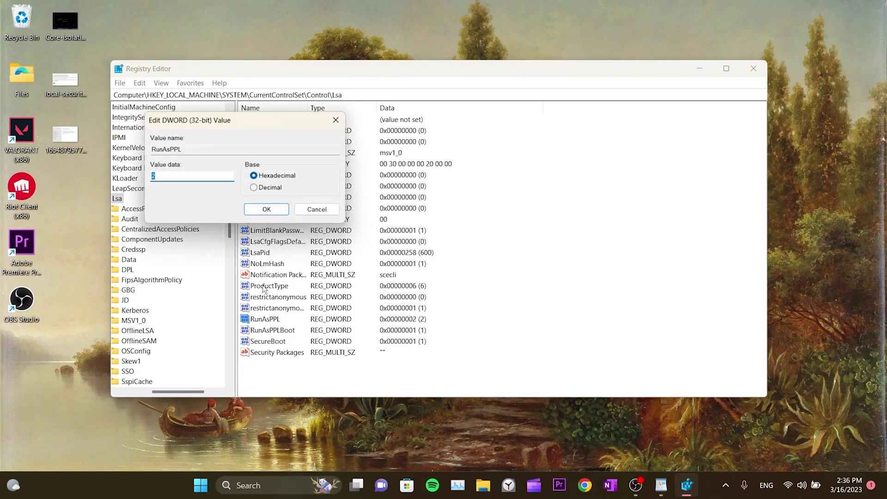
type("1")
double_click(156, 177)
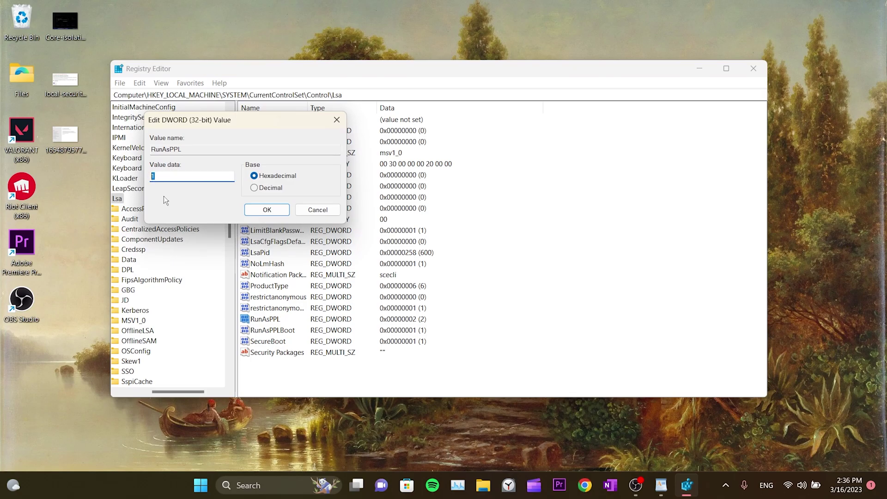
left_click(255, 212)
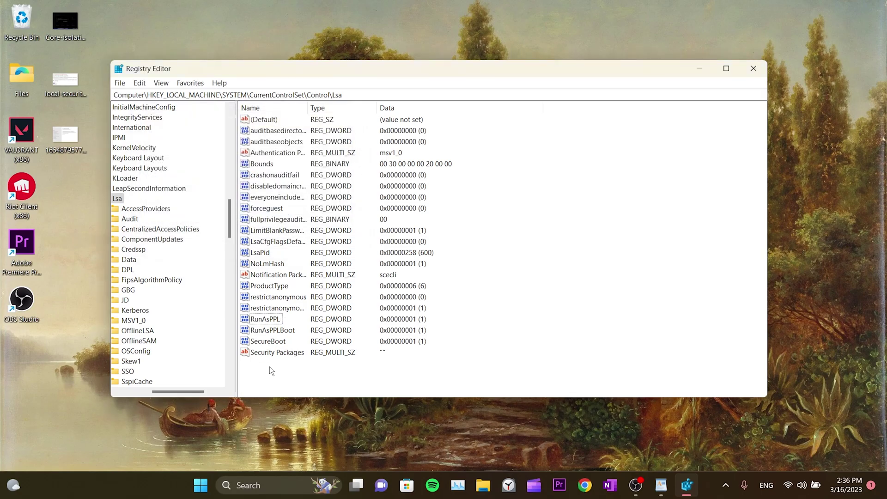
left_click(754, 68)
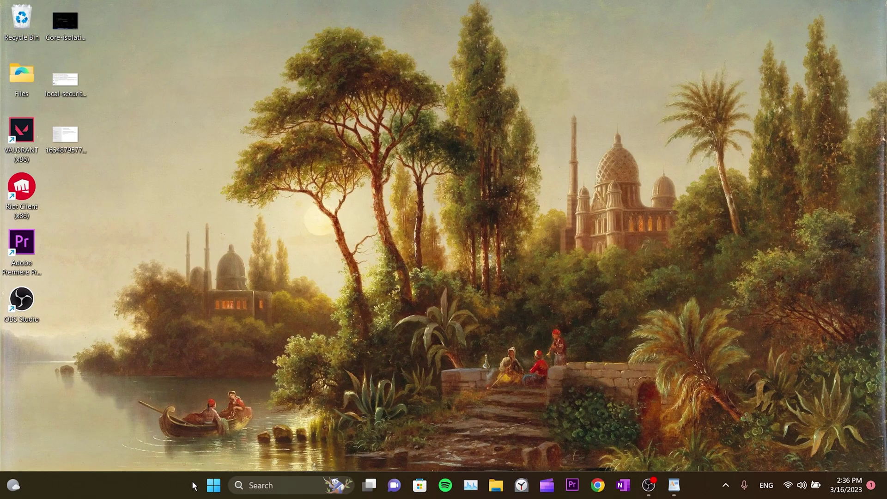
left_click(213, 485)
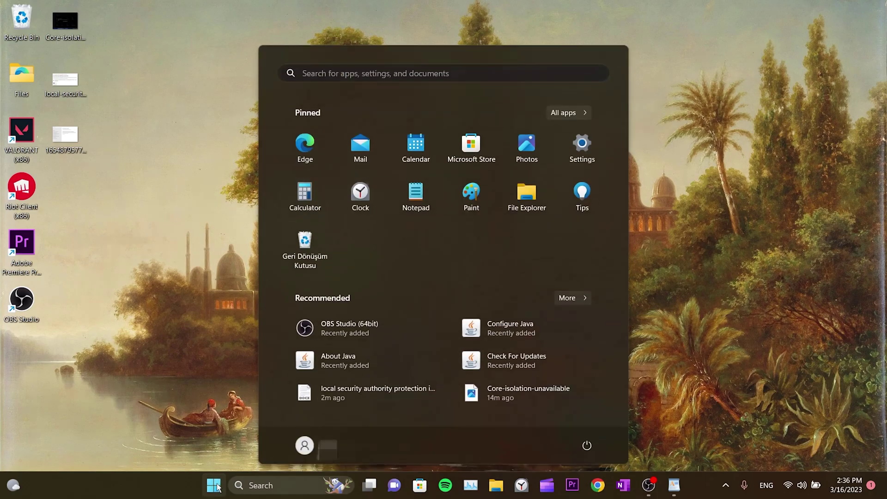
left_click(585, 446)
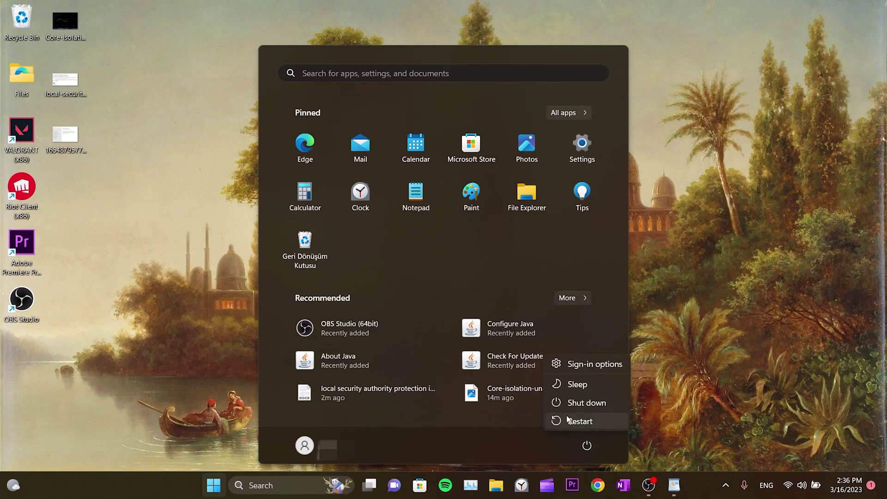
left_click(661, 409)
left_click(669, 373)
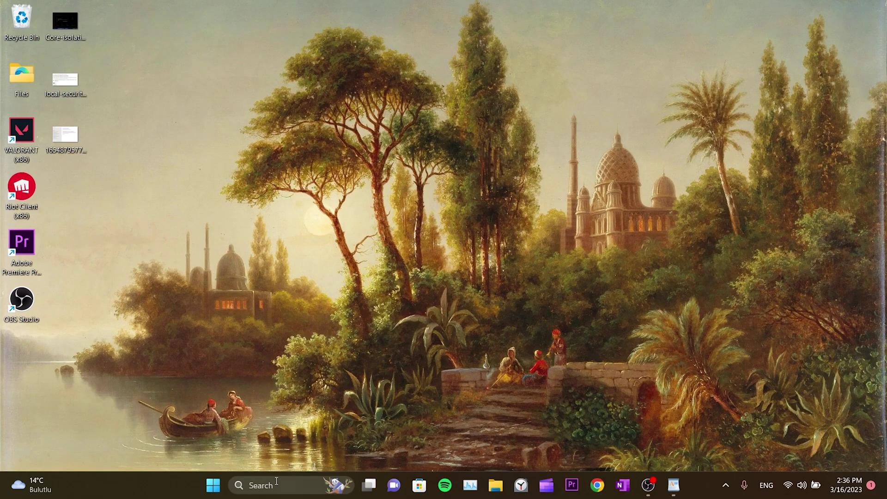
- Launch Settings from the Start quick links and go to Windows Update's installed update history
right_click(213, 486)
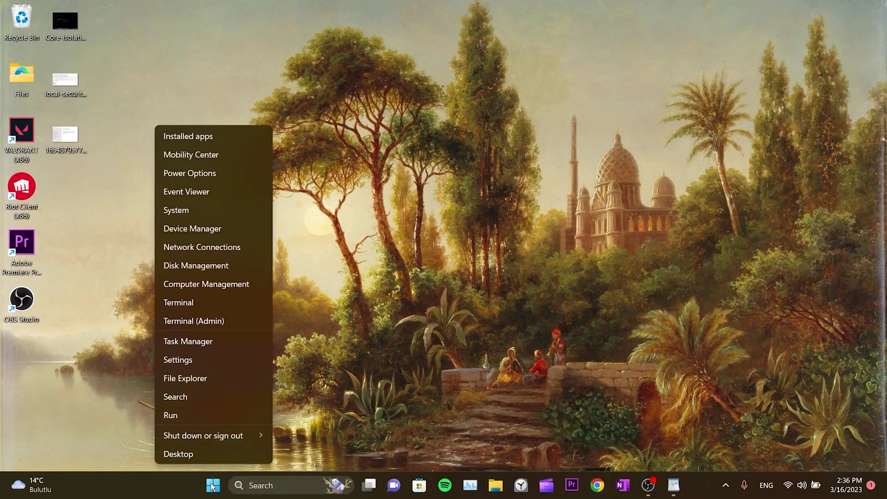
left_click(185, 361)
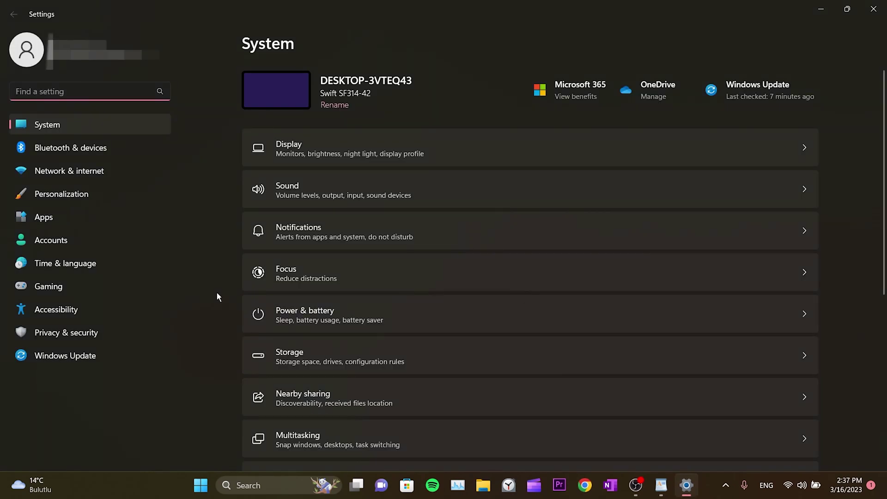
left_click(68, 357)
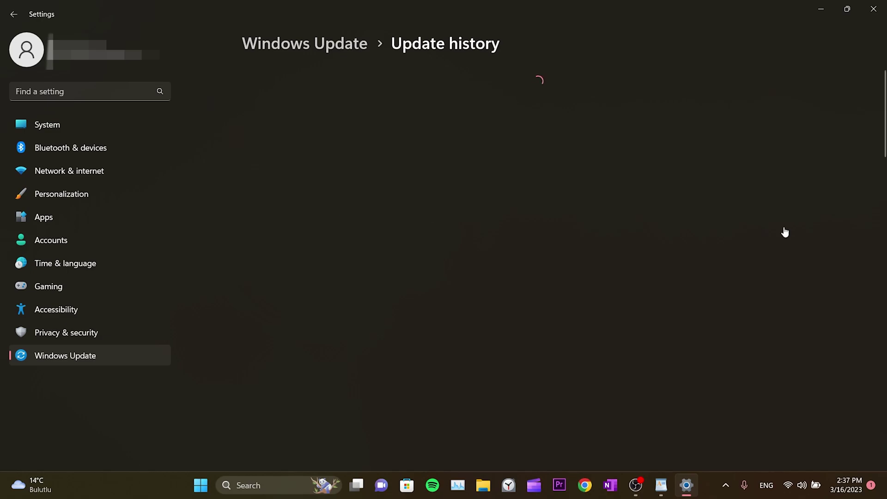
scroll(832, 240, "down", 15)
scroll(833, 241, "down", 10)
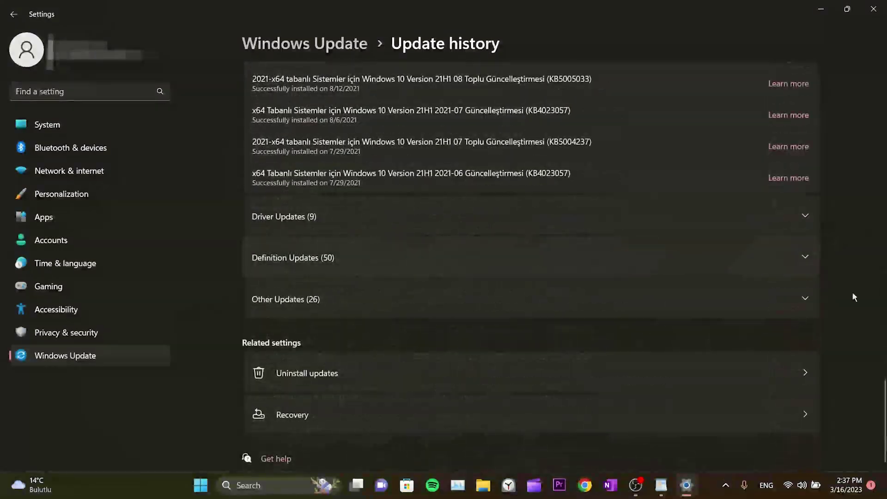
- Uninstall security update KB5023706 from the Uninstall updates list
left_click(364, 374)
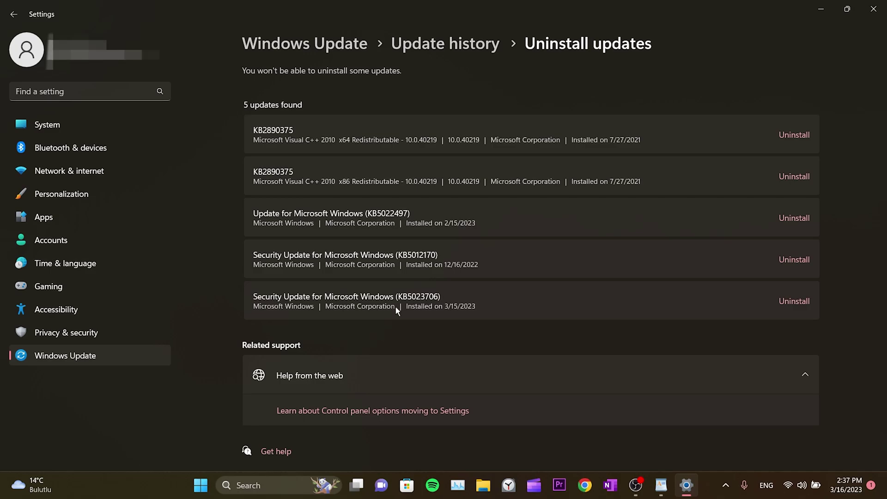
left_click(803, 303)
left_click(784, 361)
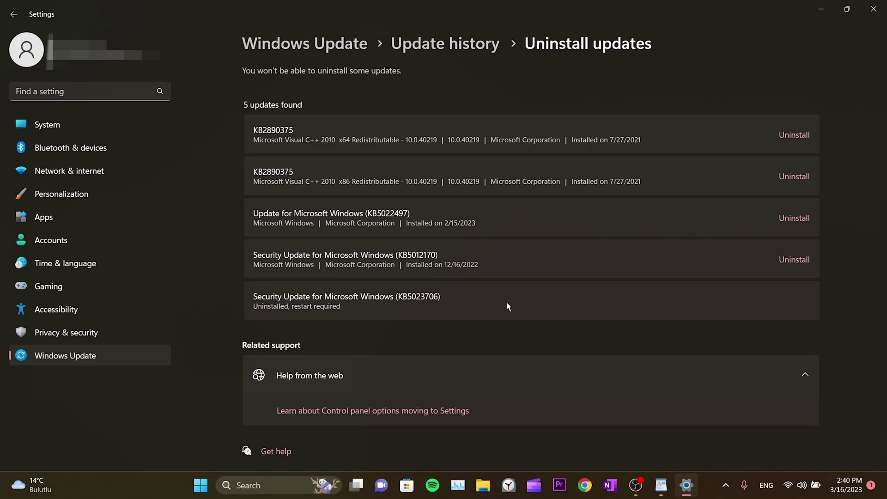
- Close Settings and bring up the Start menu power options to restart
left_click(874, 8)
key("super")
left_click(587, 445)
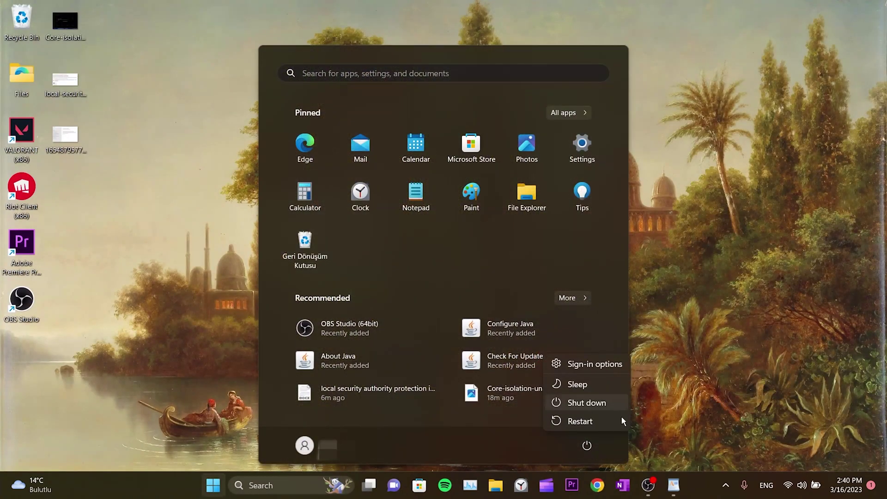